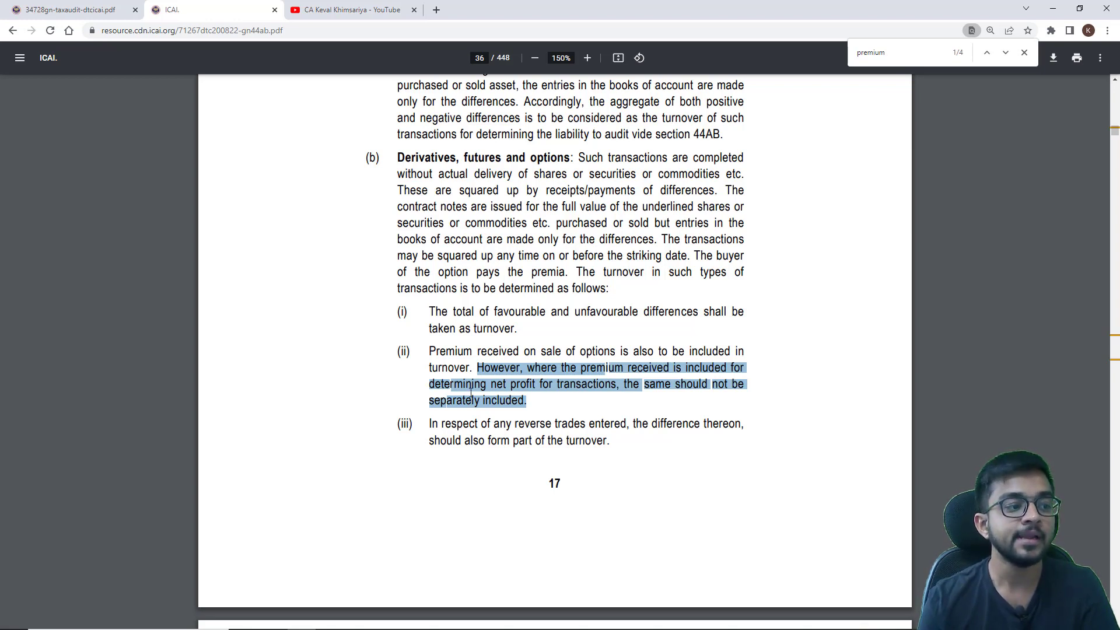
# - Compare the clause on premium received on sale of options in the two ICAI tax audit guidance notes
pyautogui.click(532, 371)
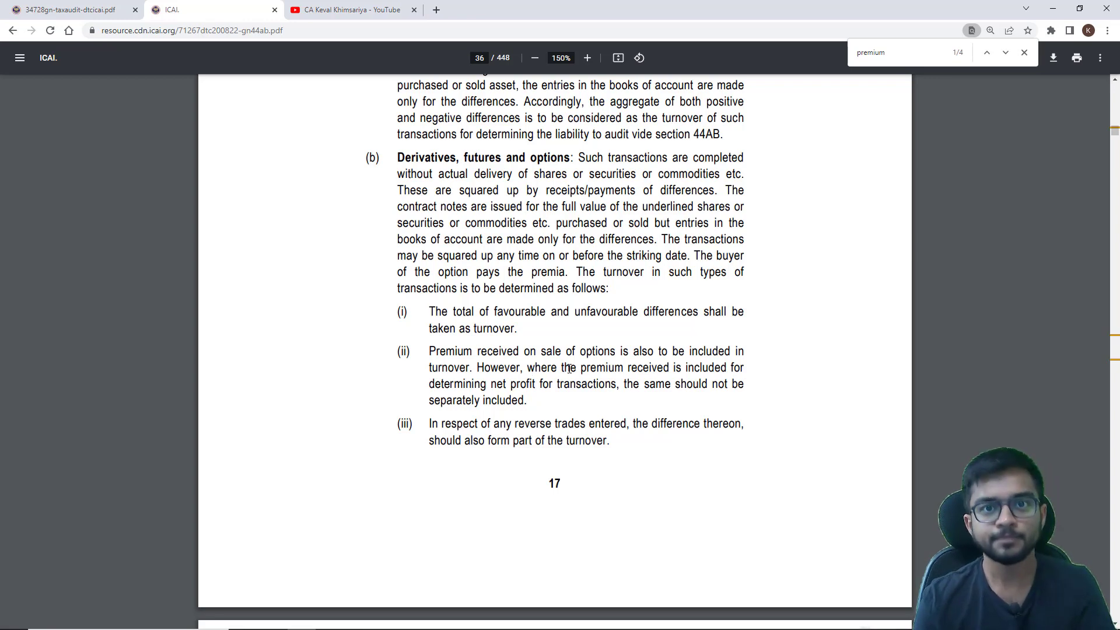
pyautogui.click(24, 8)
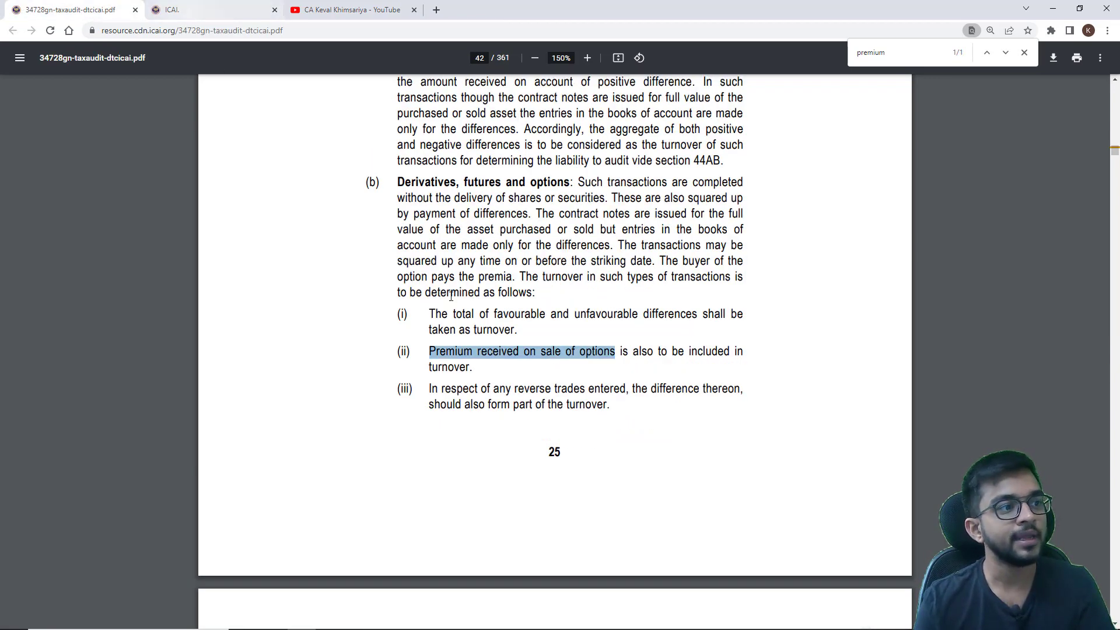
pyautogui.click(225, 8)
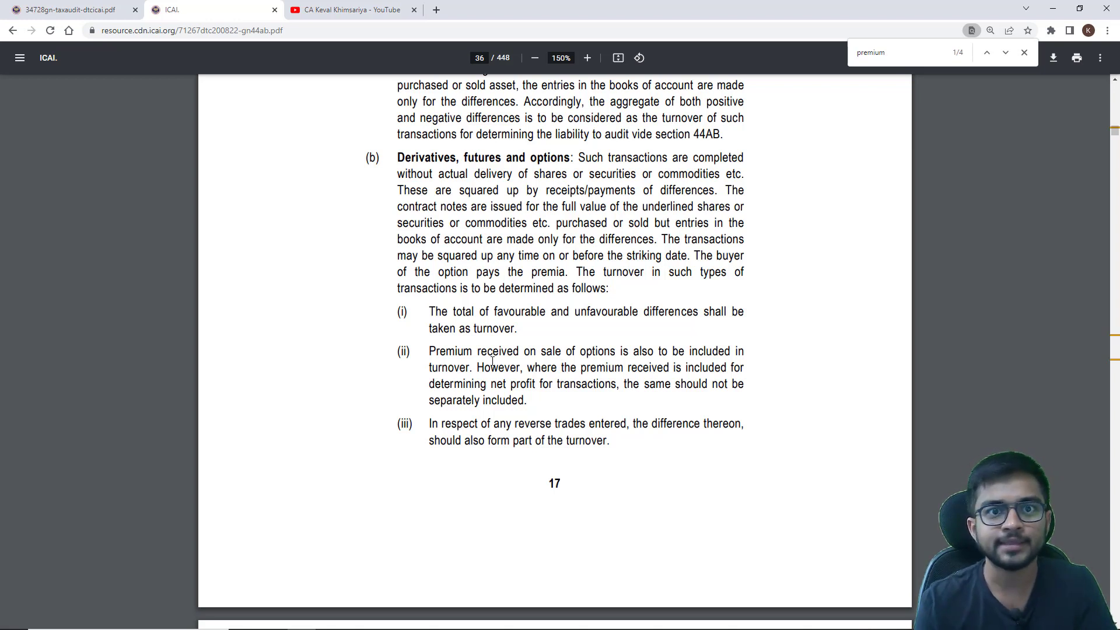
# - Switch to the Woking workbook in Excel and enter the formula +ABS(E4)+D4 in cell G4 under TO OLD
pyautogui.hotkey('alt', 'Tab')
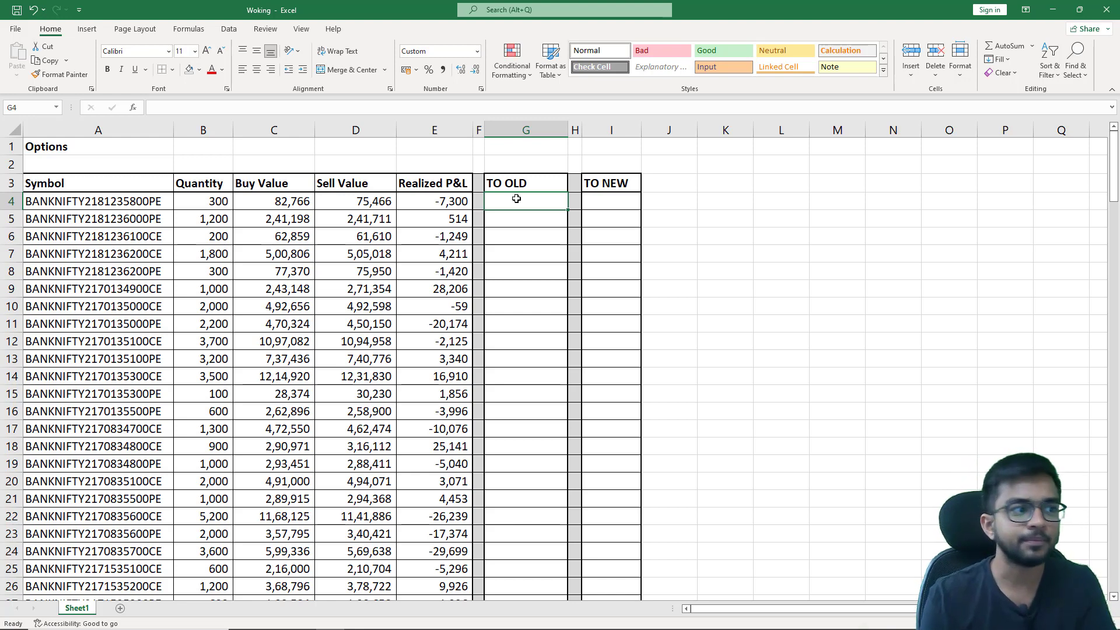
pyautogui.write('+abs')
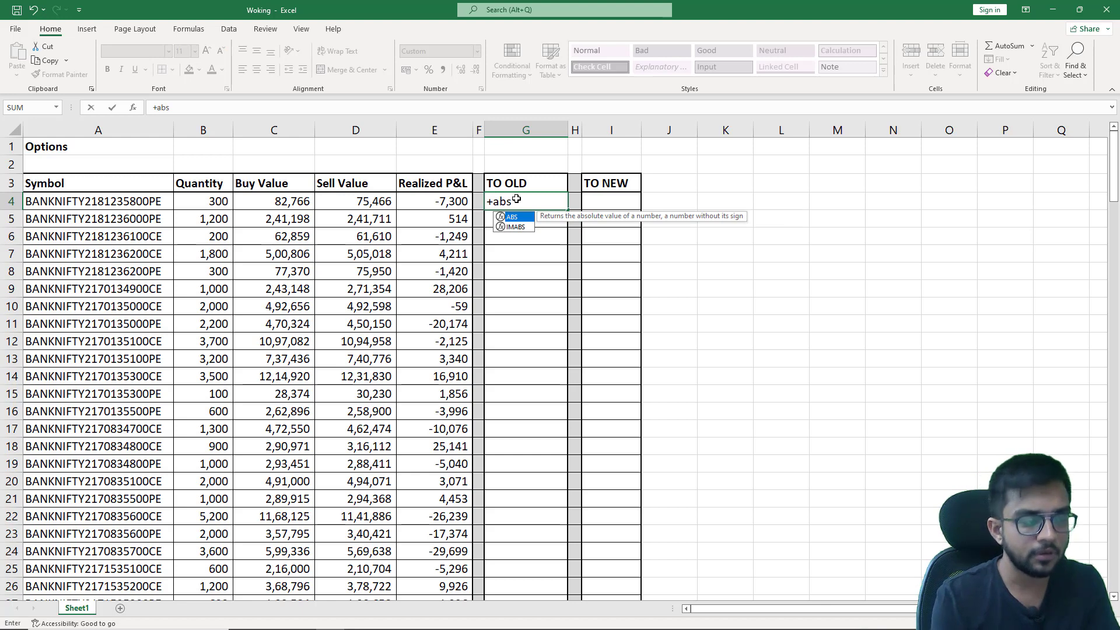
pyautogui.write('(')
pyautogui.press('Left')
pyautogui.press('Left')
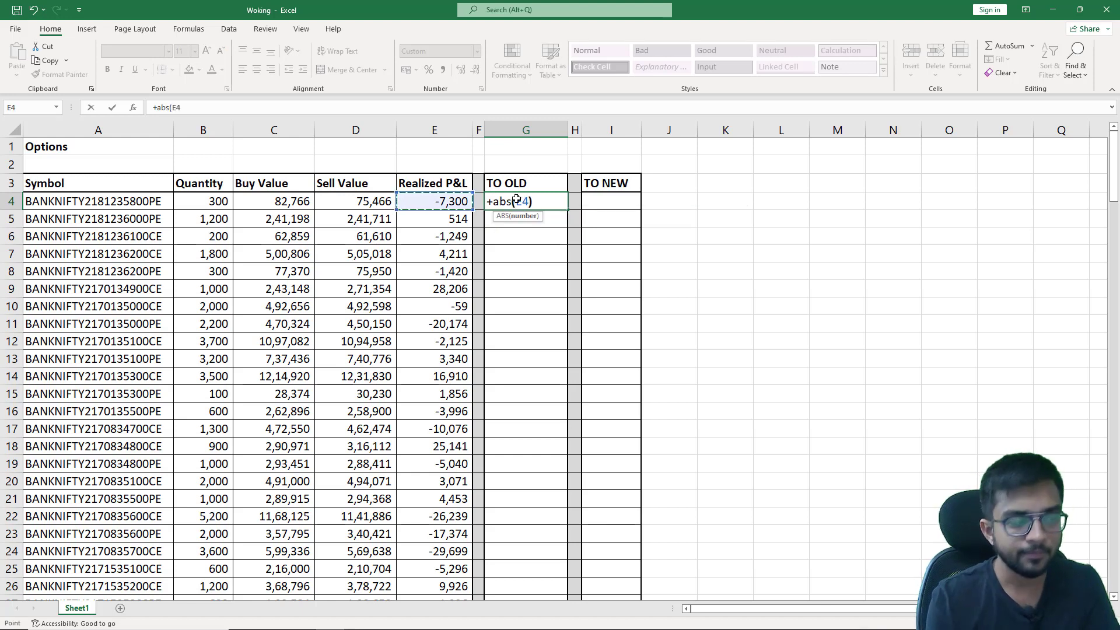
pyautogui.write(')+')
pyautogui.click(354, 200)
pyautogui.press('Return')
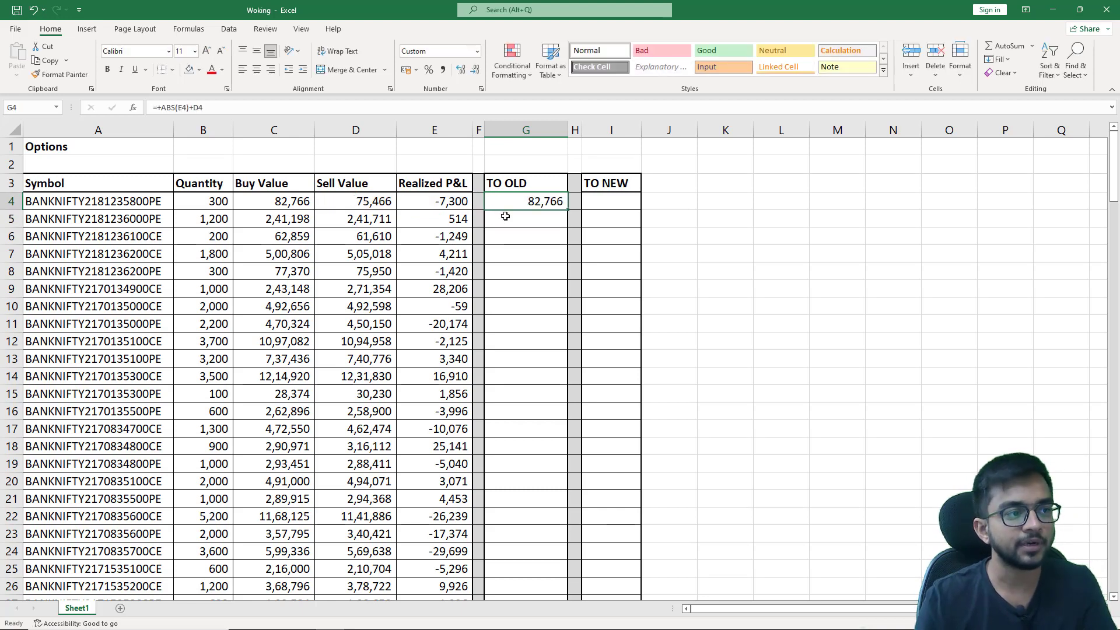
# - Enter the formula +ABS(E4) in cell I4 under TO NEW
pyautogui.click(608, 201)
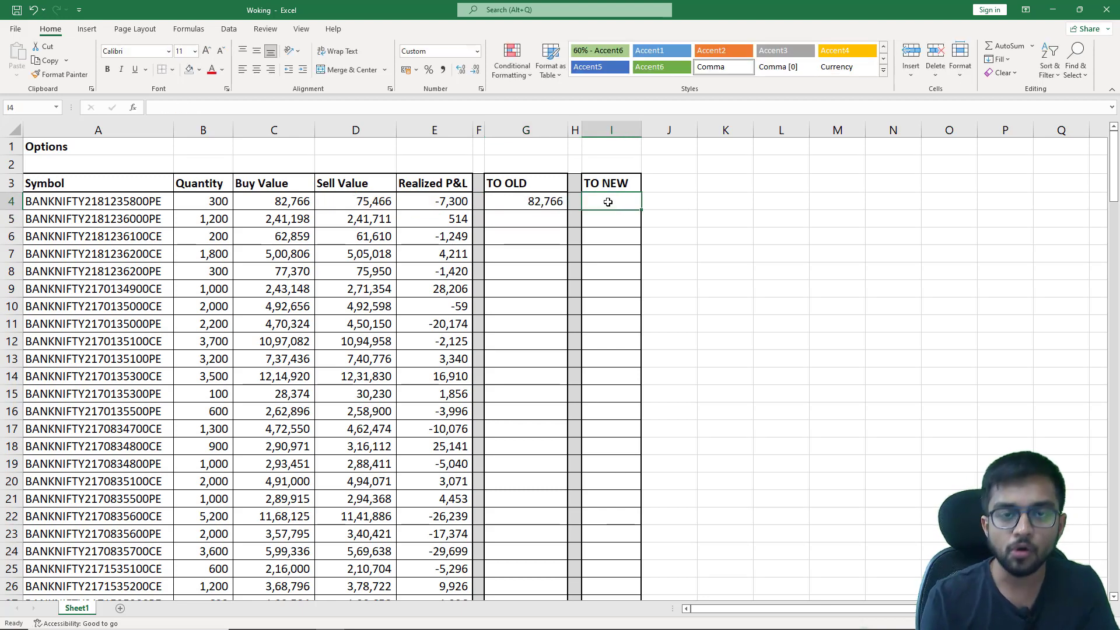
pyautogui.write('+')
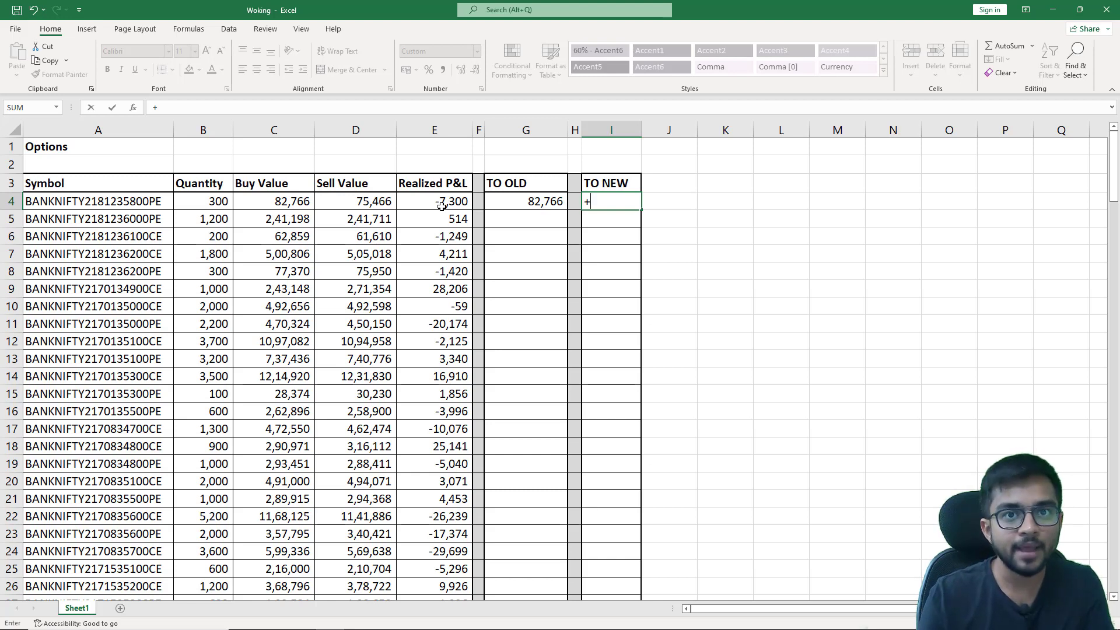
pyautogui.write('abs(')
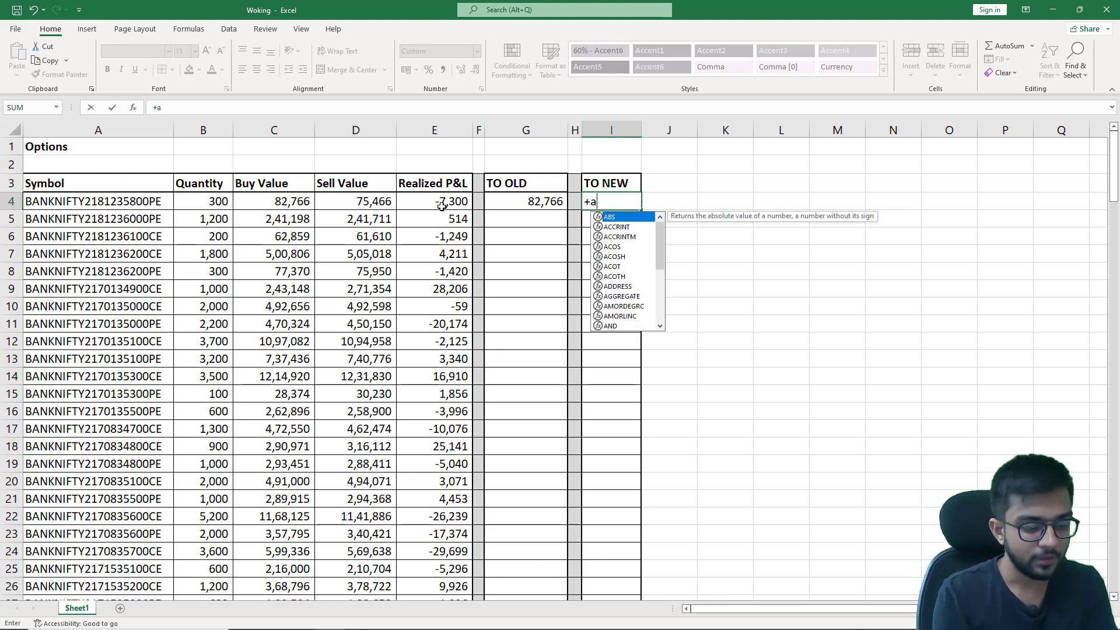
pyautogui.press('Left')
pyautogui.press('Left')
pyautogui.press('Left')
pyautogui.press('Left')
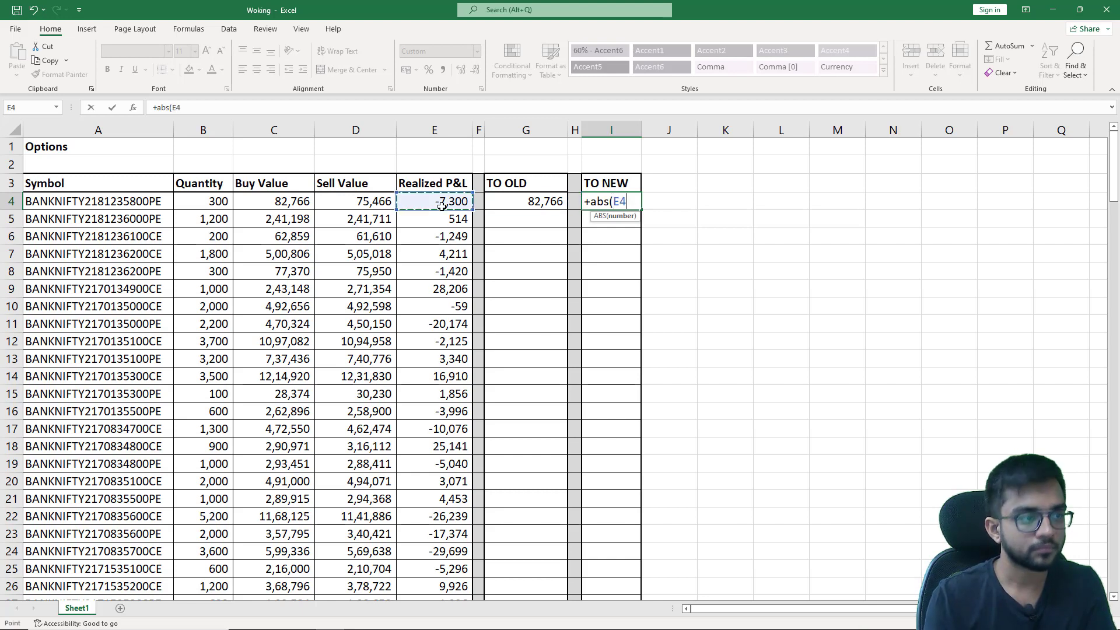
pyautogui.write(')')
pyautogui.press('Return')
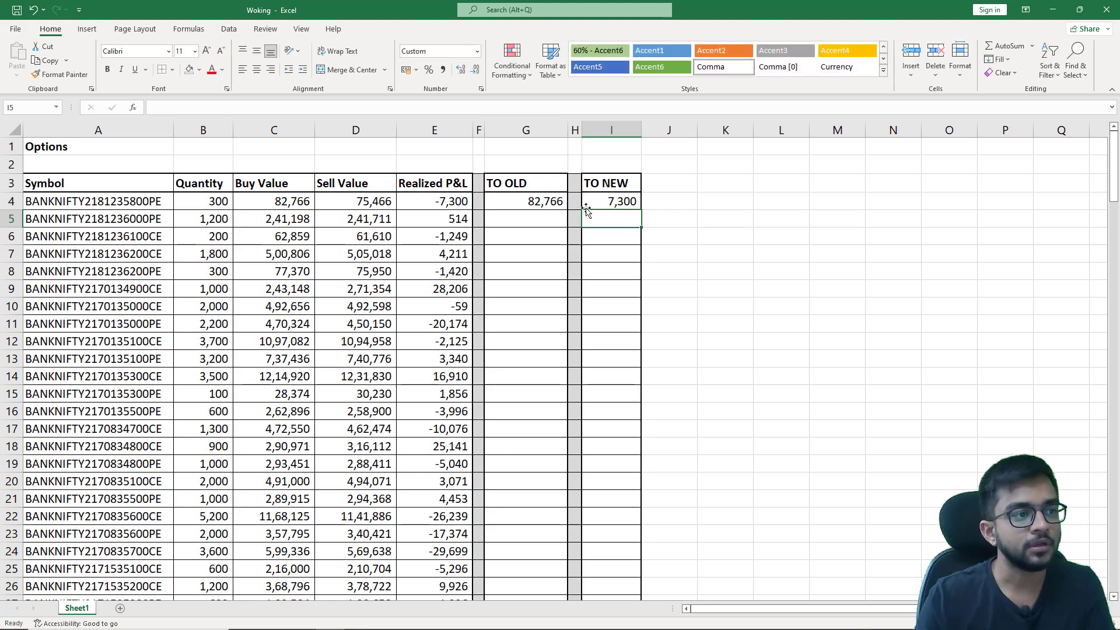
# - Copy the G4 formula down the TO OLD column through row 167
pyautogui.click(525, 204)
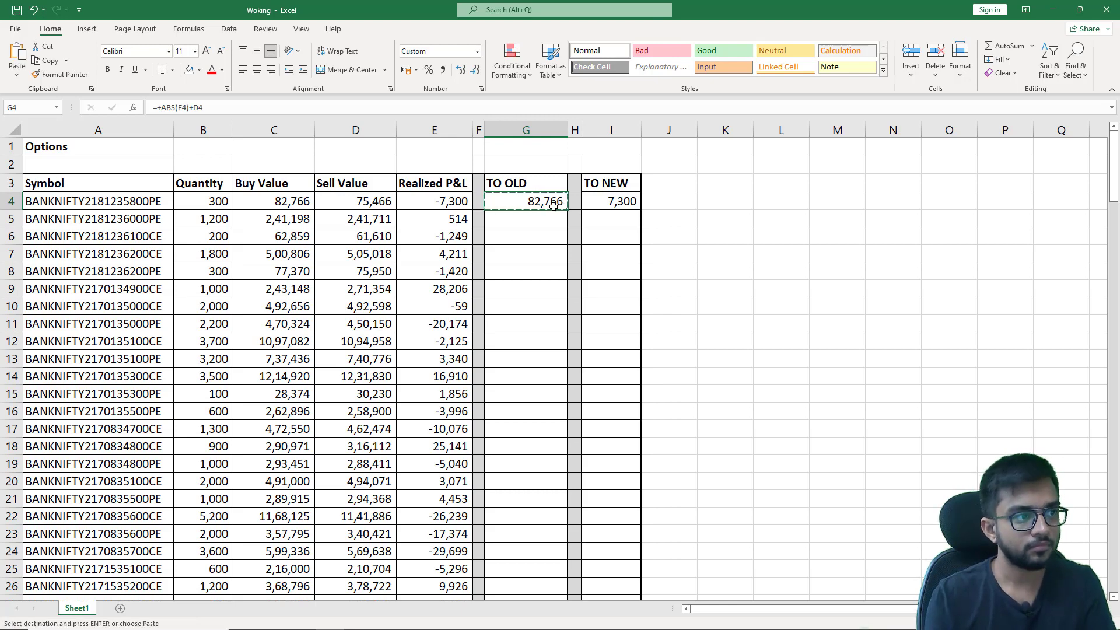
pyautogui.doubleClick(554, 207)
pyautogui.scroll(3, 584, 201)
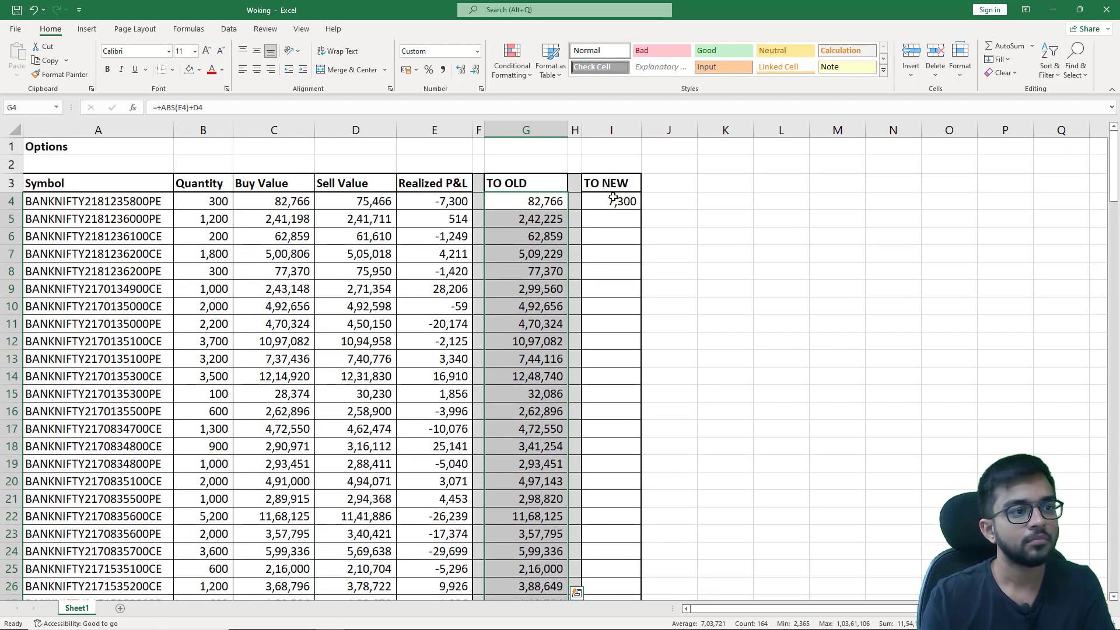
# - Examine the Realized P&L and TO OLD totals in row 168
pyautogui.click(612, 198)
pyautogui.press('Left')
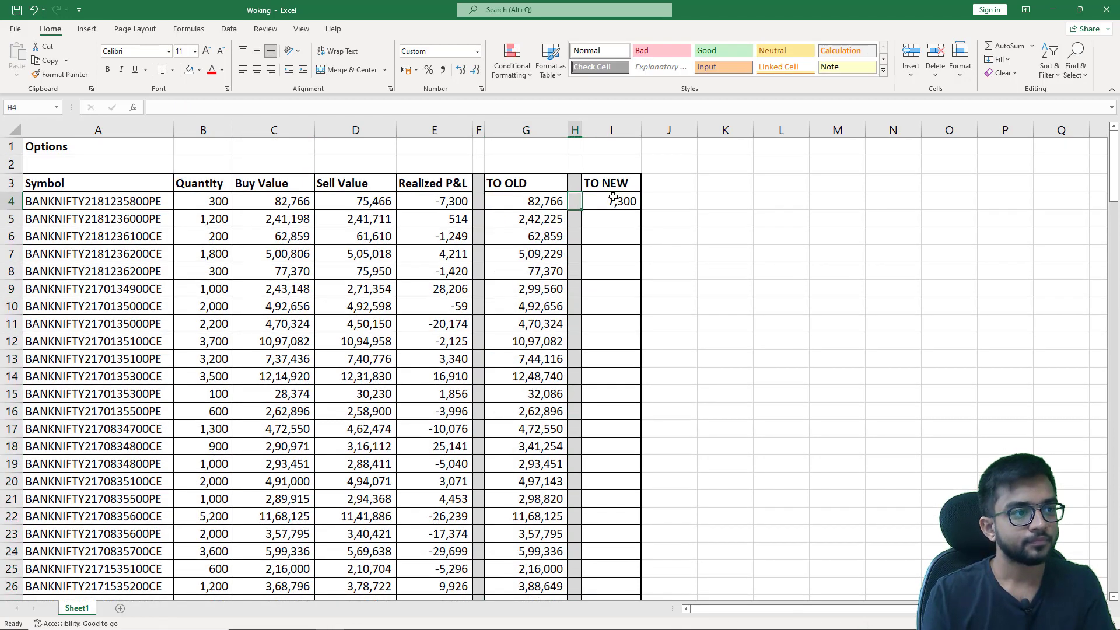
pyautogui.press('Left')
pyautogui.hotkey('ctrl', 'Down')
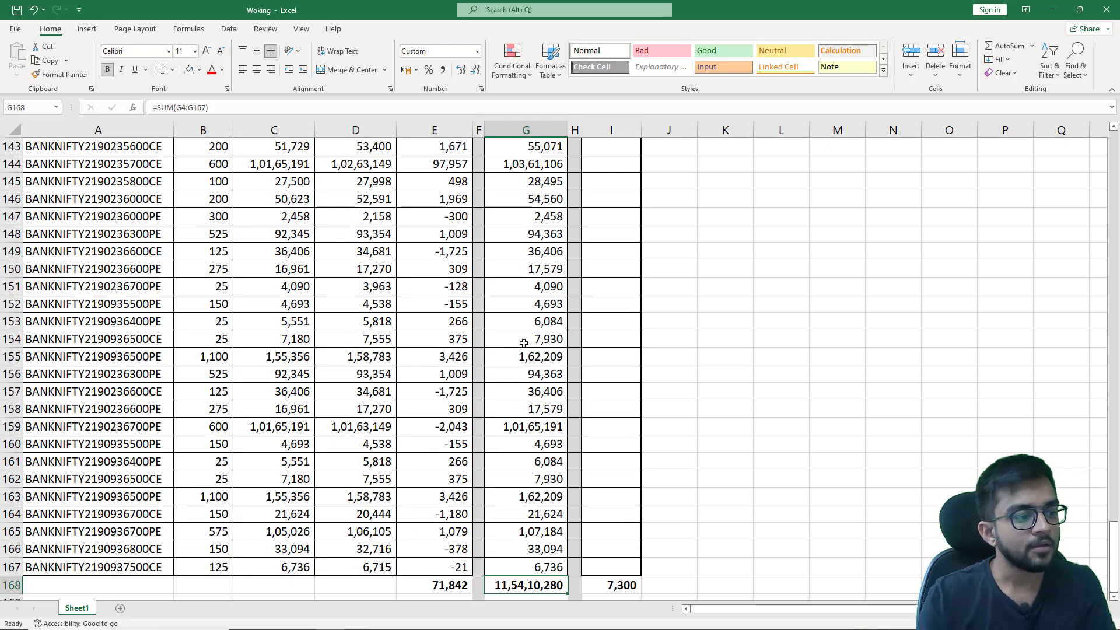
pyautogui.click(457, 581)
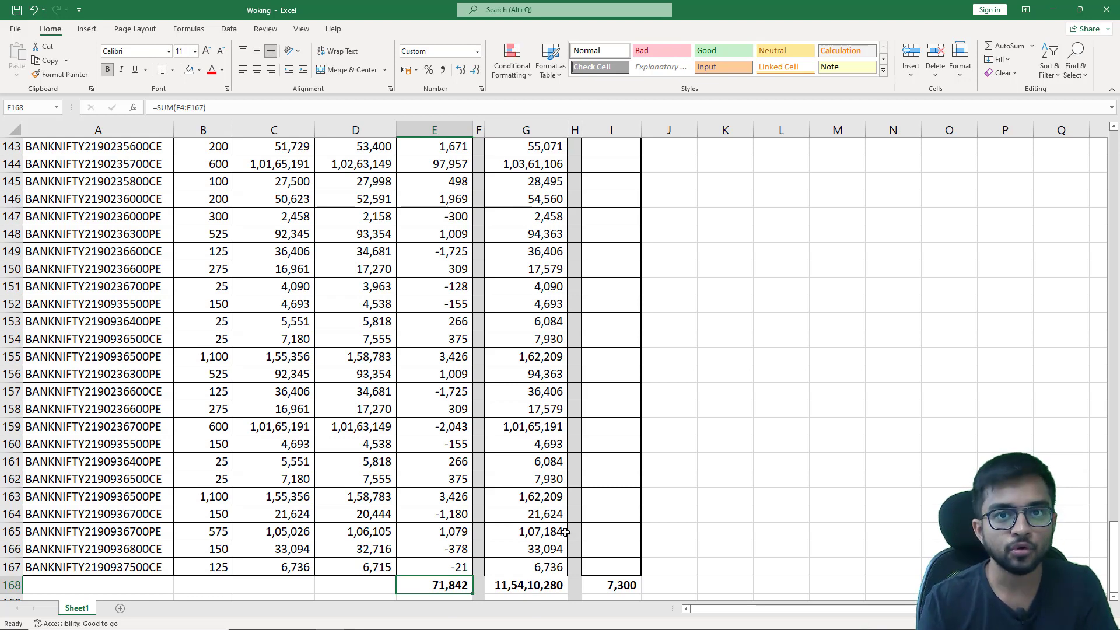
pyautogui.click(450, 565)
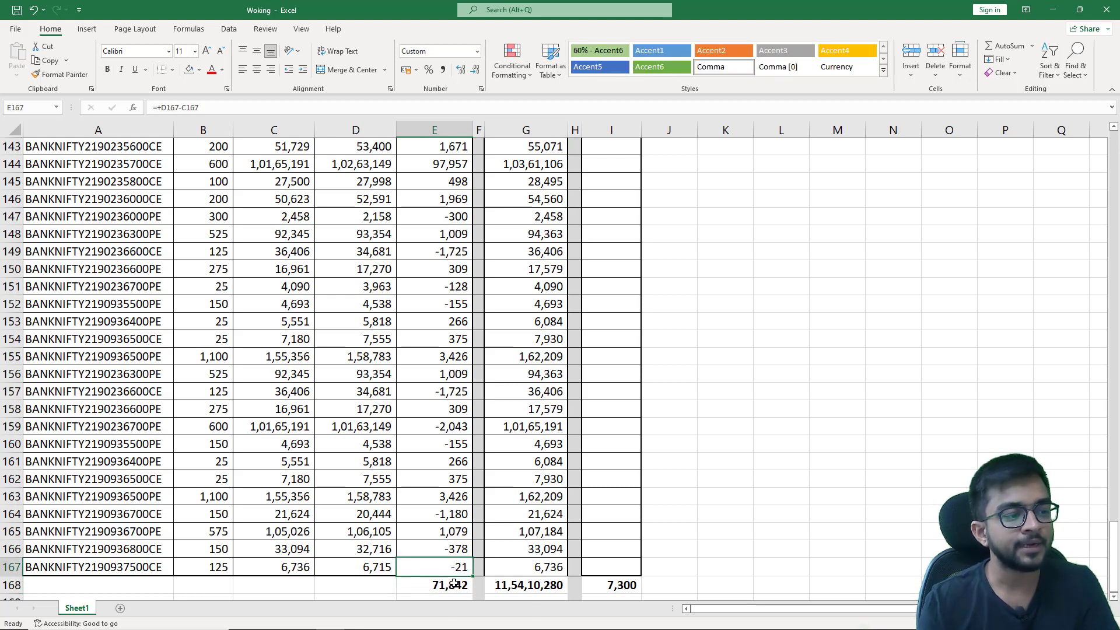
pyautogui.click(454, 583)
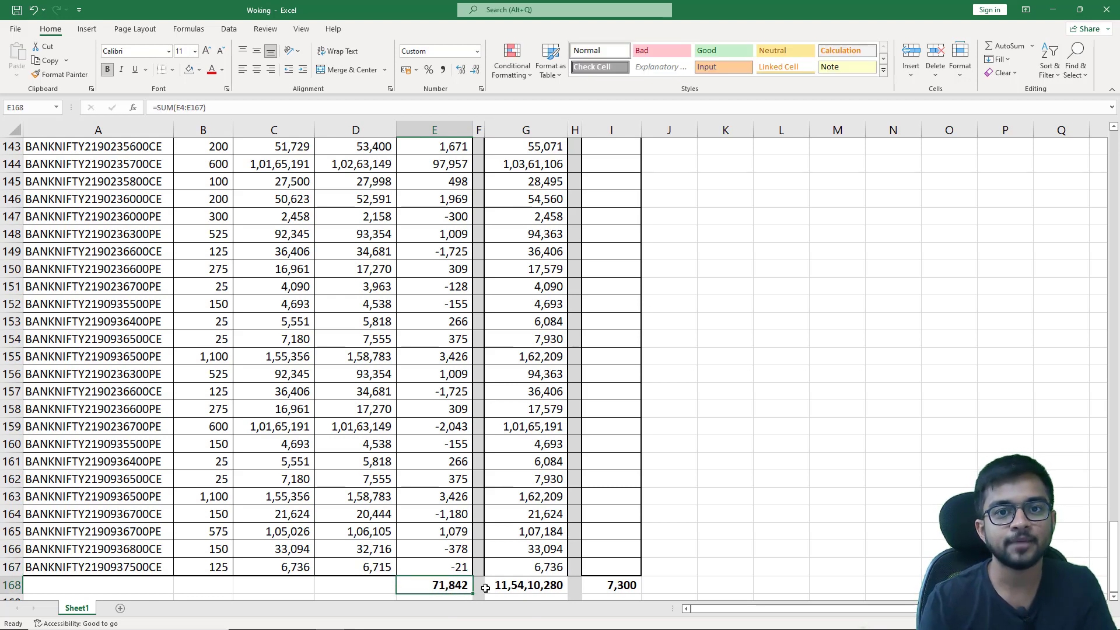
pyautogui.click(552, 586)
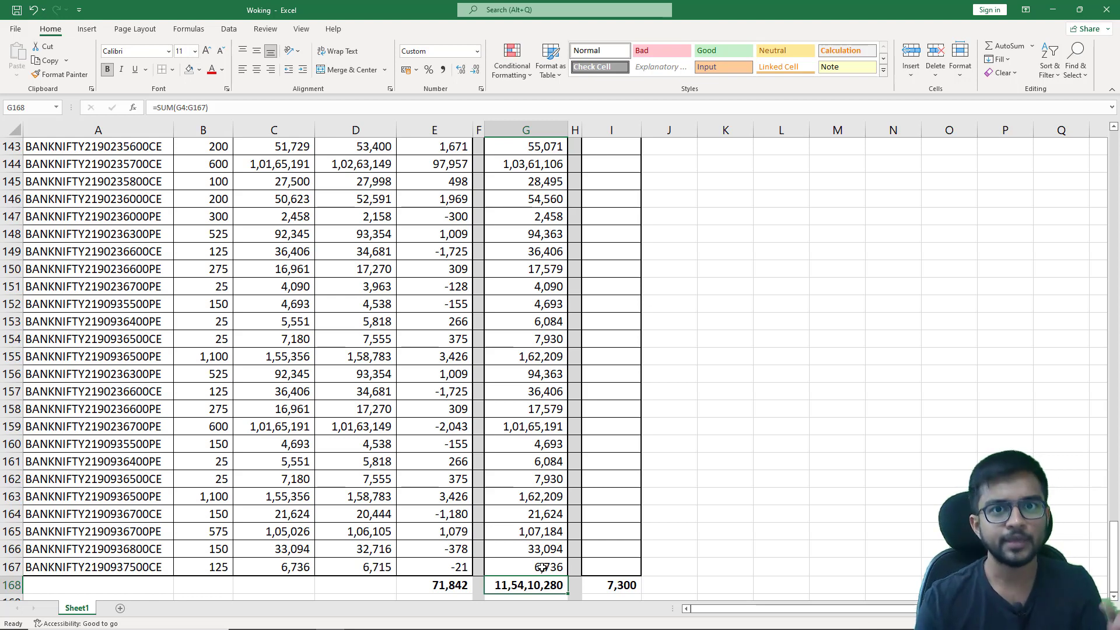
# - Copy the I4 formula down the TO NEW column through row 167
pyautogui.click(612, 567)
pyautogui.hotkey('ctrl', 'Up')
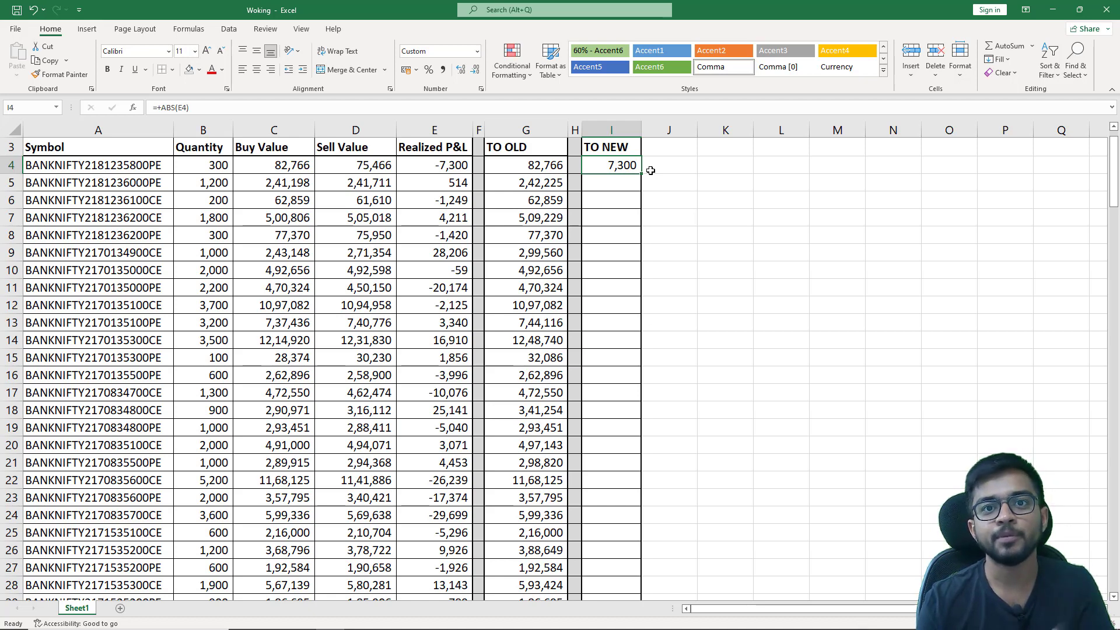
pyautogui.hotkey('ctrl', 'c')
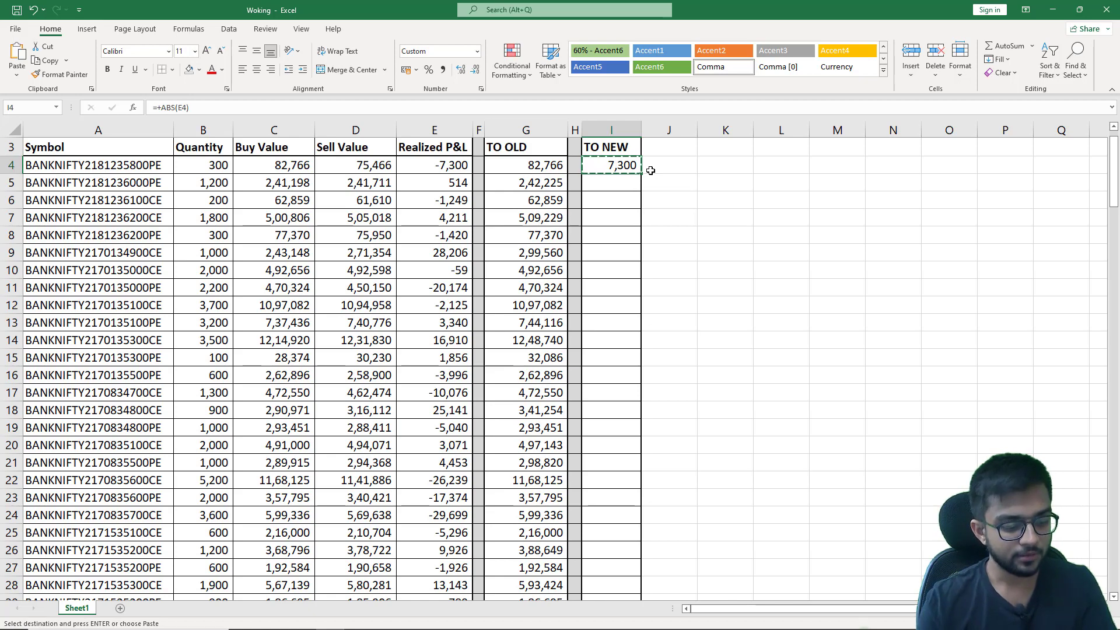
pyautogui.press('alt')
pyautogui.press('Down')
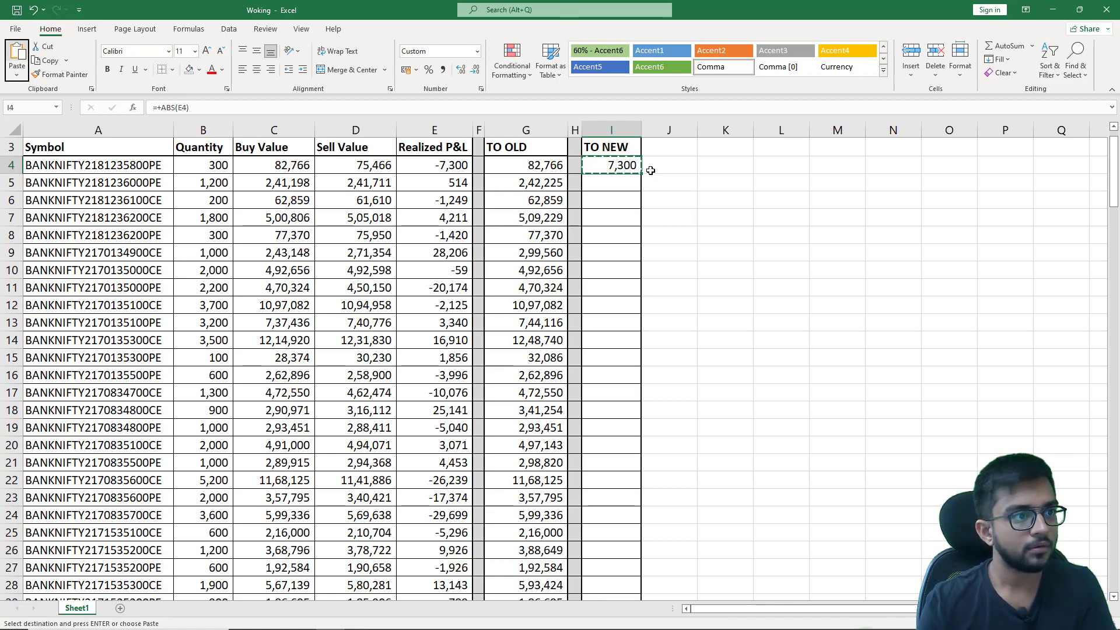
pyautogui.press('Escape')
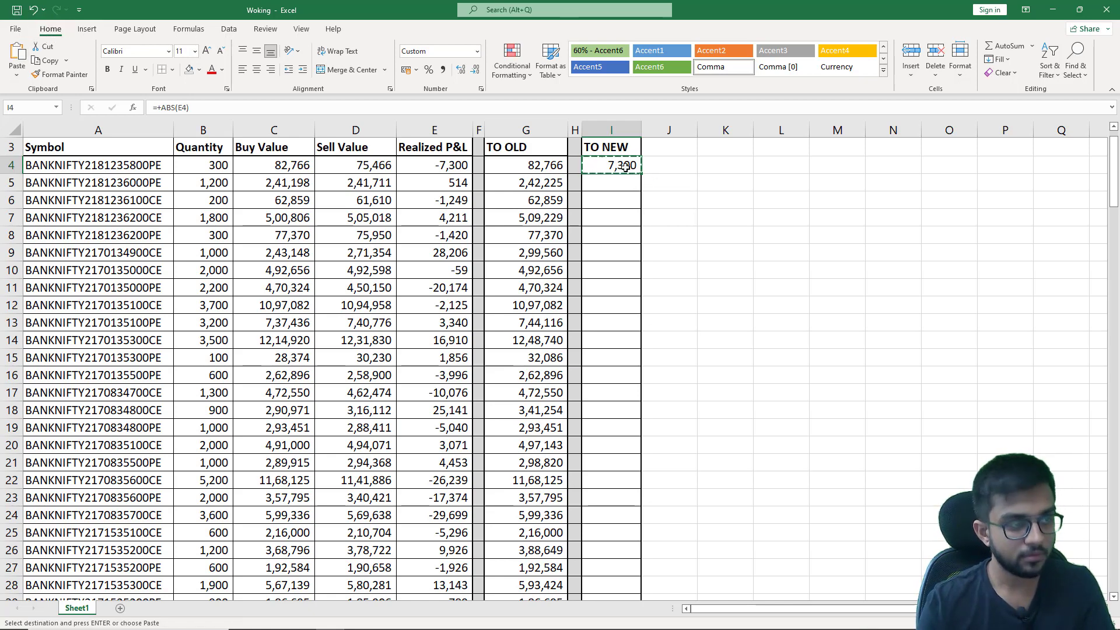
pyautogui.hotkey('ctrl', 'shift', 'Down')
pyautogui.hotkey('shift', 'Up')
pyautogui.press('Return')
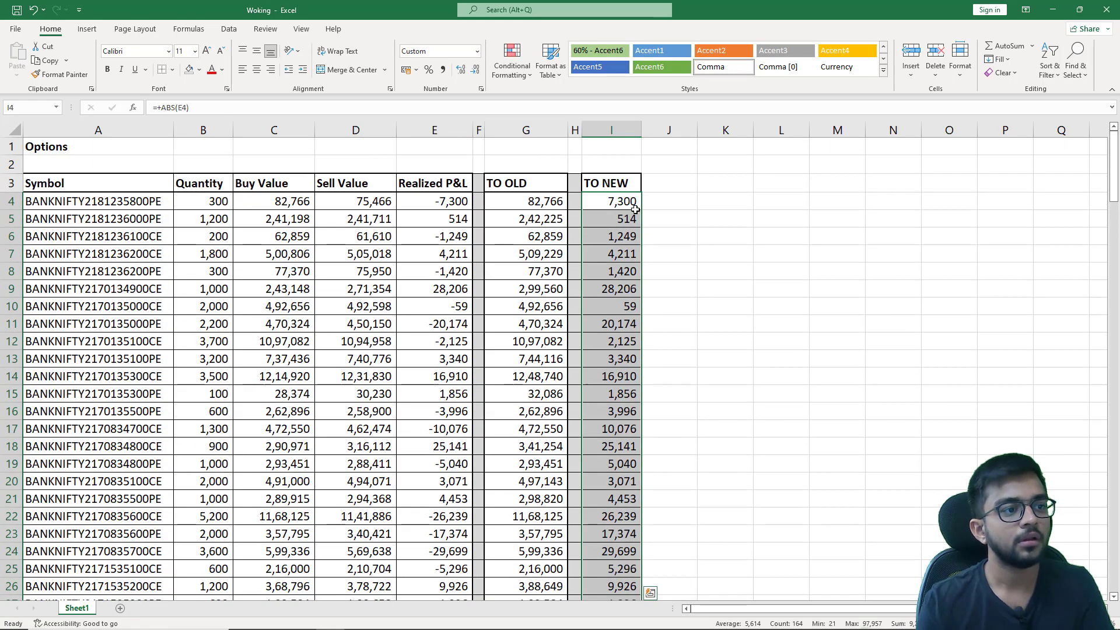
# - Compare the TO NEW total with the TO OLD and Realized P&L totals in row 168
pyautogui.click(611, 200)
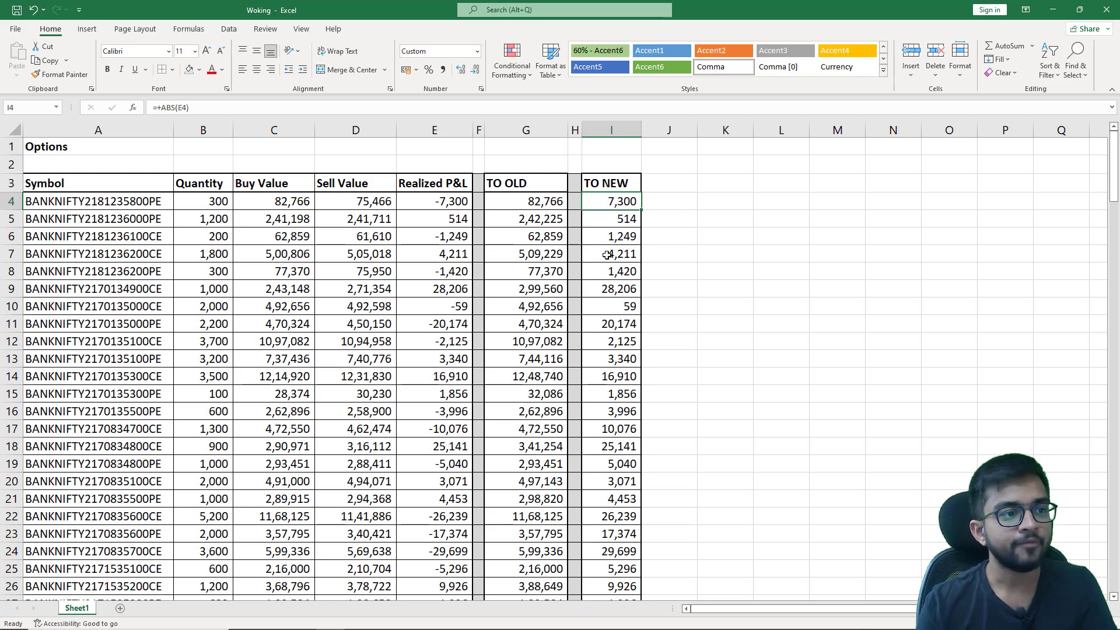
pyautogui.scroll(-7, 593, 371)
pyautogui.click(593, 371)
pyautogui.hotkey('ctrl', 'Down')
pyautogui.press('Down')
pyautogui.press('Up')
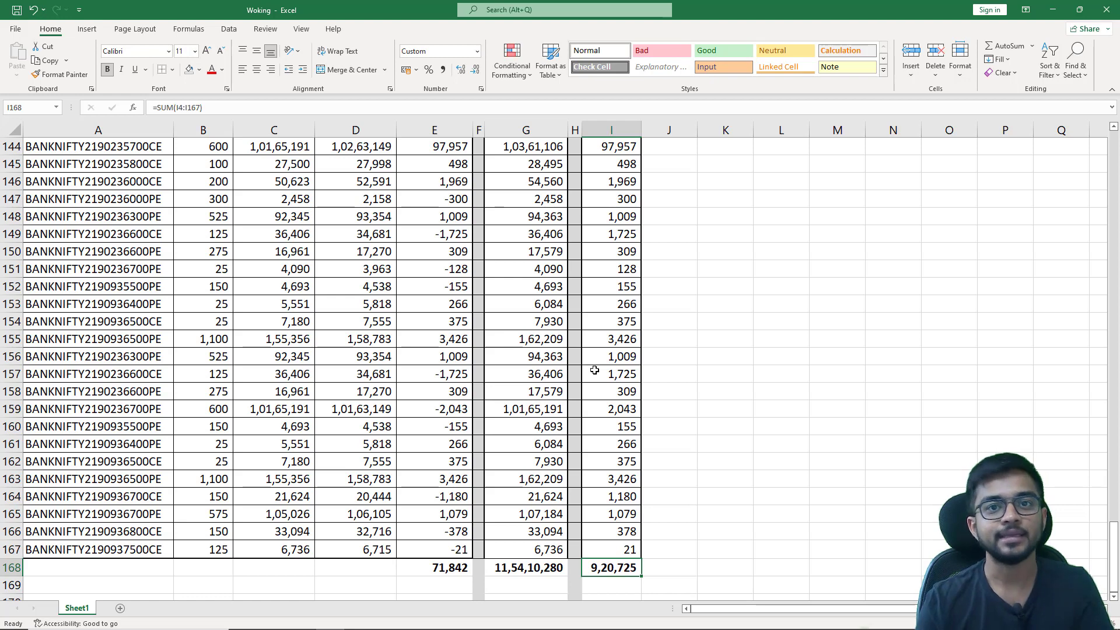
pyautogui.press('Left')
pyautogui.press('Left')
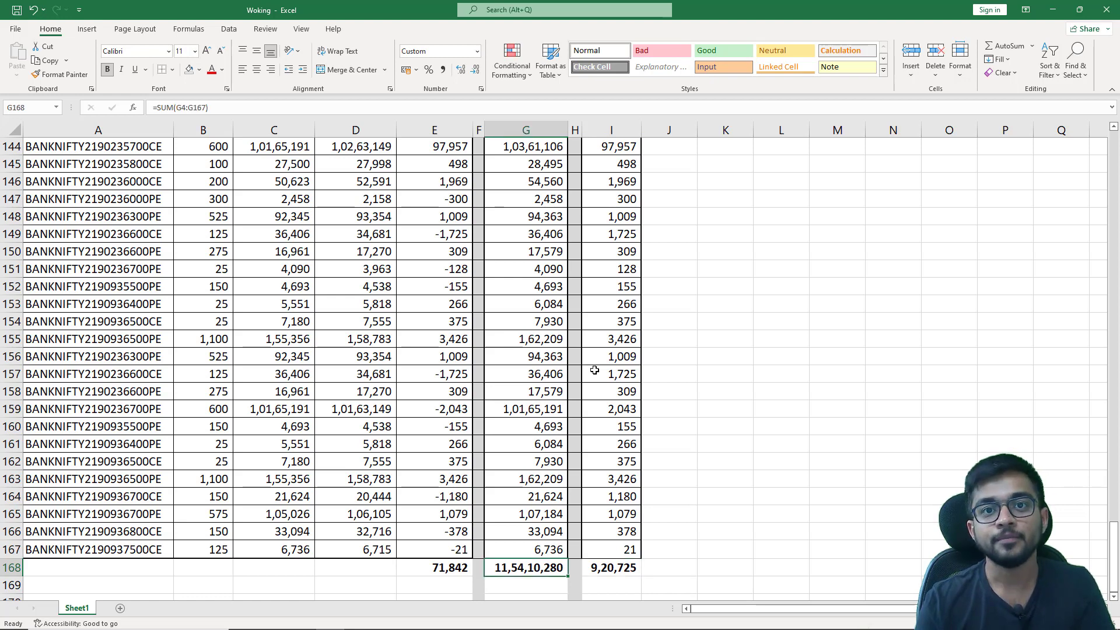
pyautogui.press('Right')
pyautogui.press('Right')
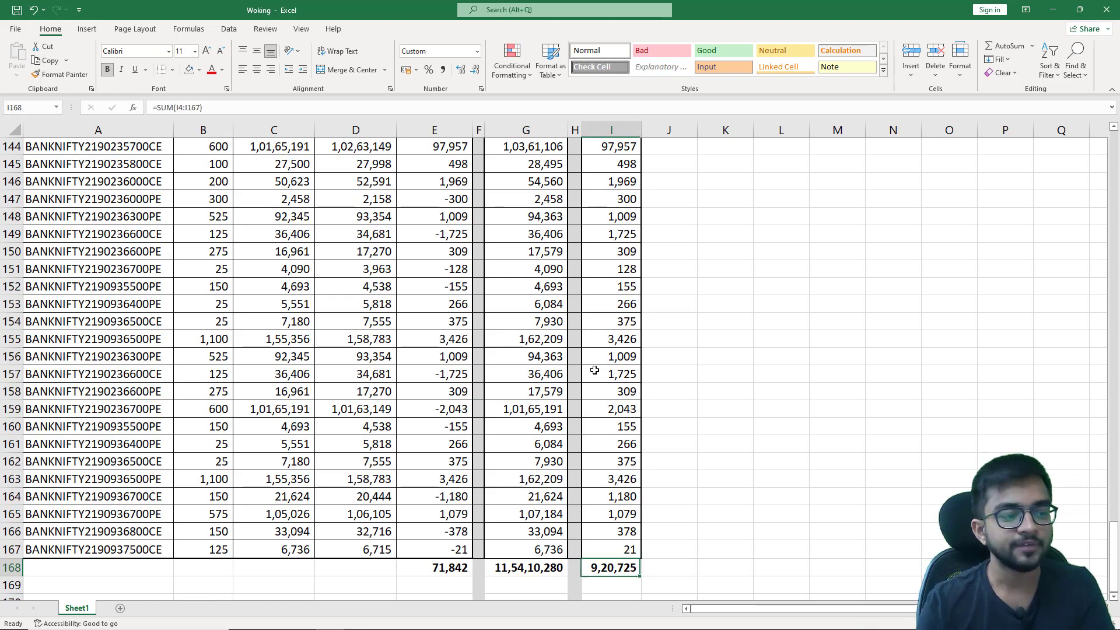
pyautogui.press('Left')
pyautogui.press('Left')
pyautogui.press('Left')
pyautogui.press('Left')
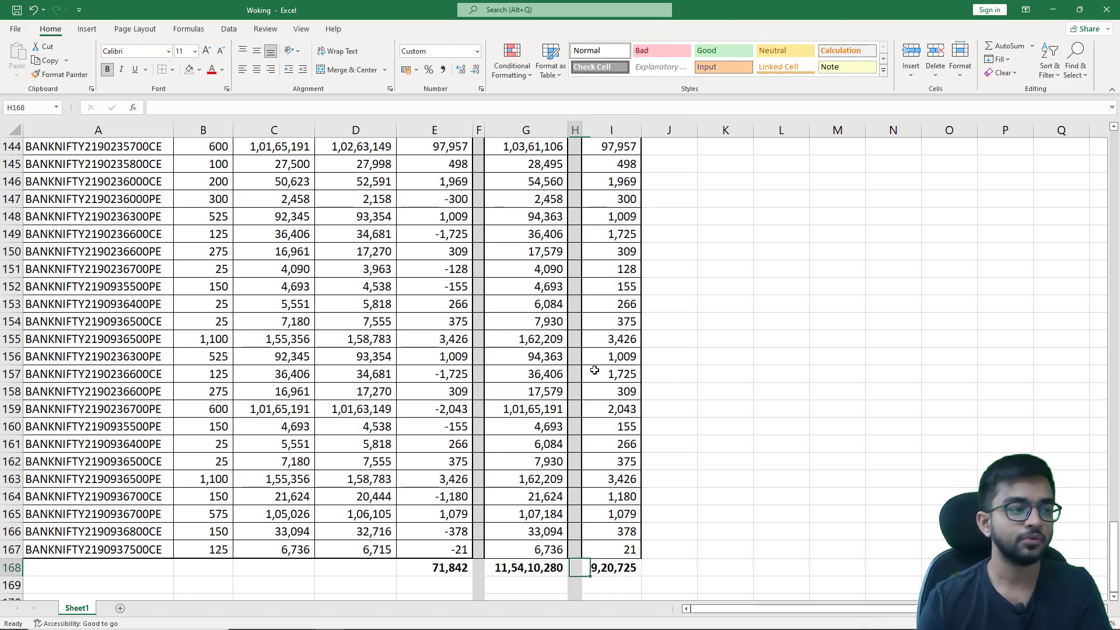
# - Compare the Realized P&L entries with the TO OLD and TO NEW values in the first data rows
pyautogui.hotkey('ctrl', 'Up')
pyautogui.press('Down')
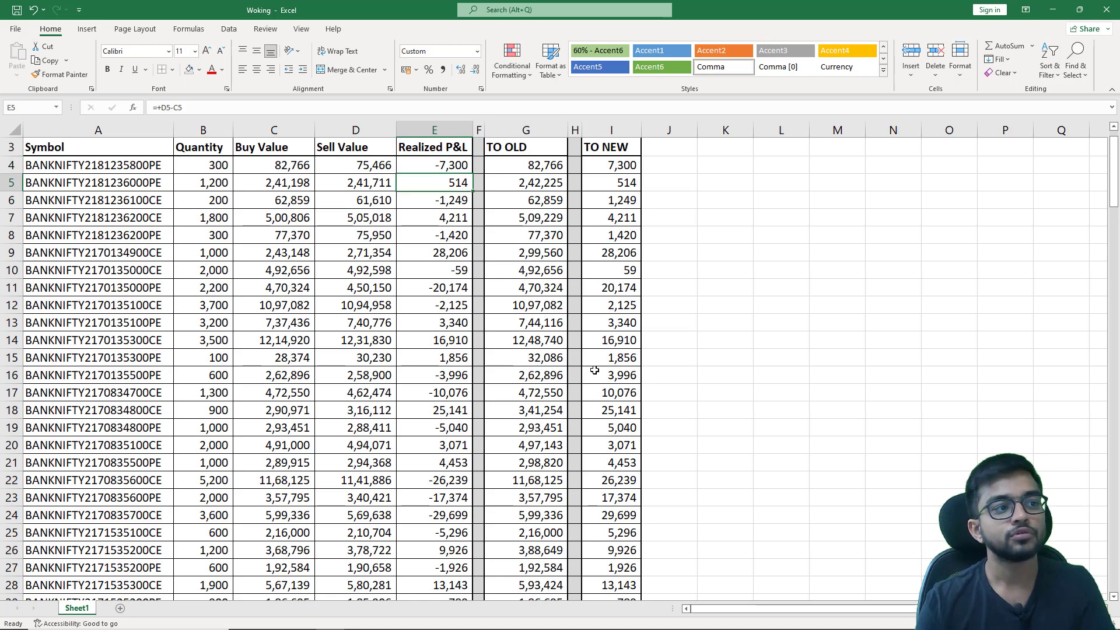
pyautogui.press('Right')
pyautogui.press('Right')
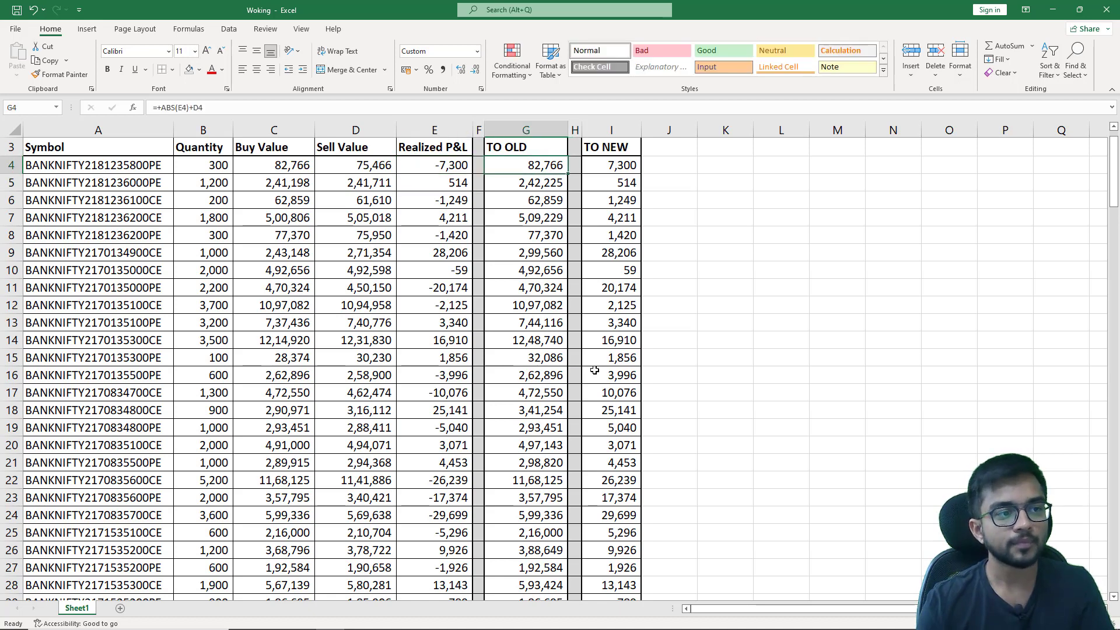
pyautogui.press('Right')
pyautogui.press('Right')
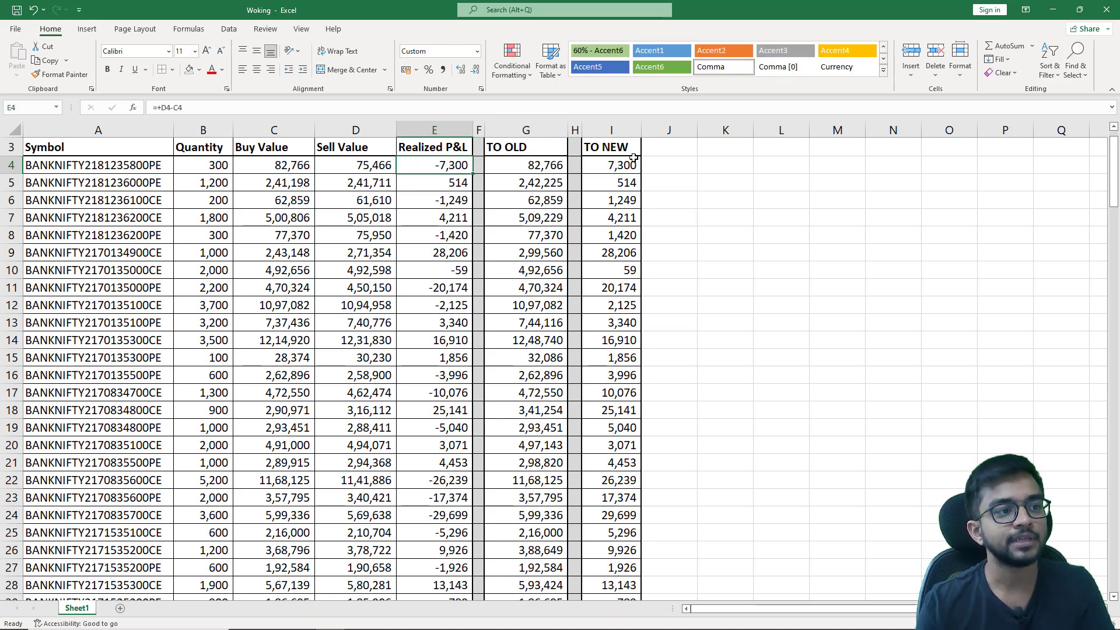
pyautogui.click(454, 186)
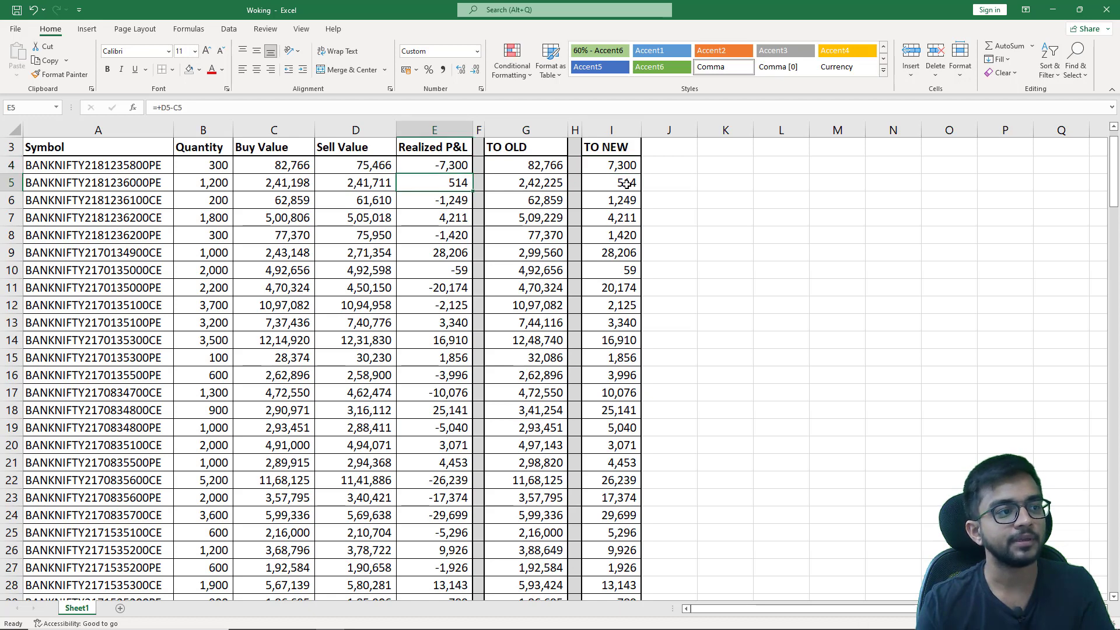
pyautogui.press('Down')
pyautogui.click(634, 194)
pyautogui.press('Down')
pyautogui.press('Left')
pyautogui.press('Left')
pyautogui.click(623, 214)
# - Review the TO NEW column from its first entry in I4 to its total in I168
pyautogui.click(621, 170)
pyautogui.hotkey('ctrl', 'shift', 'Down')
pyautogui.hotkey('ctrl', 'Up')
pyautogui.hotkey('ctrl', 'Down')
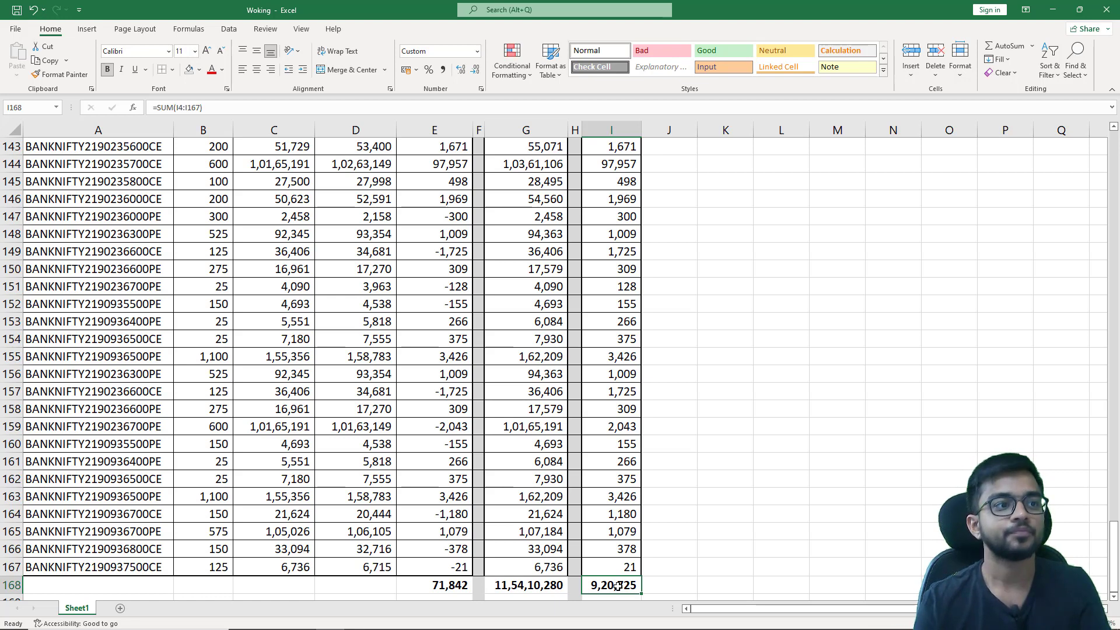
pyautogui.hotkey('ctrl', 'Up')
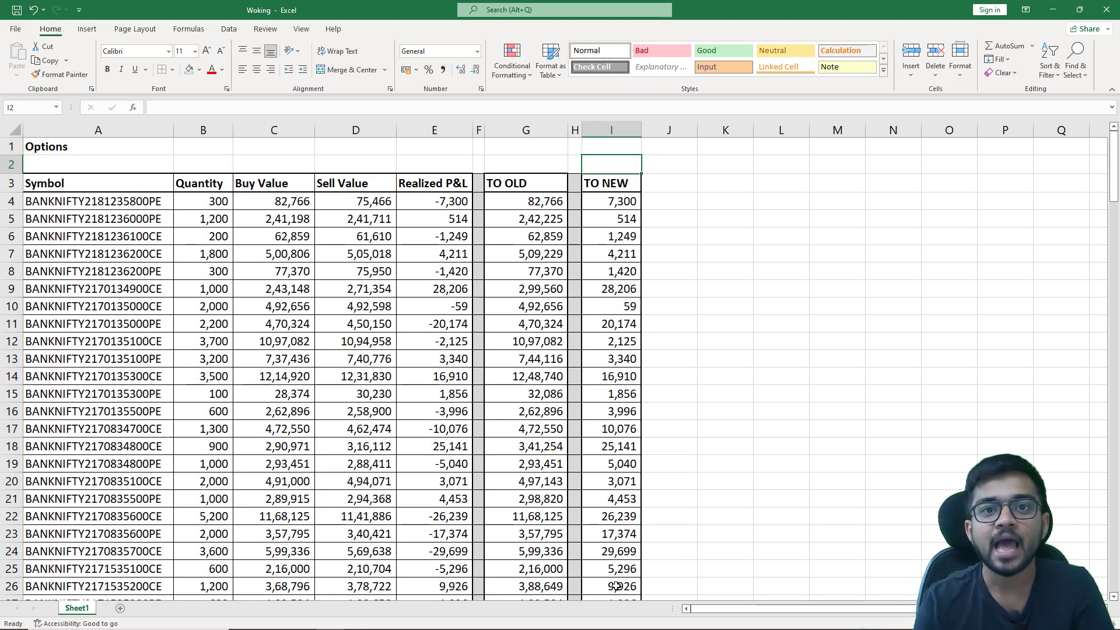